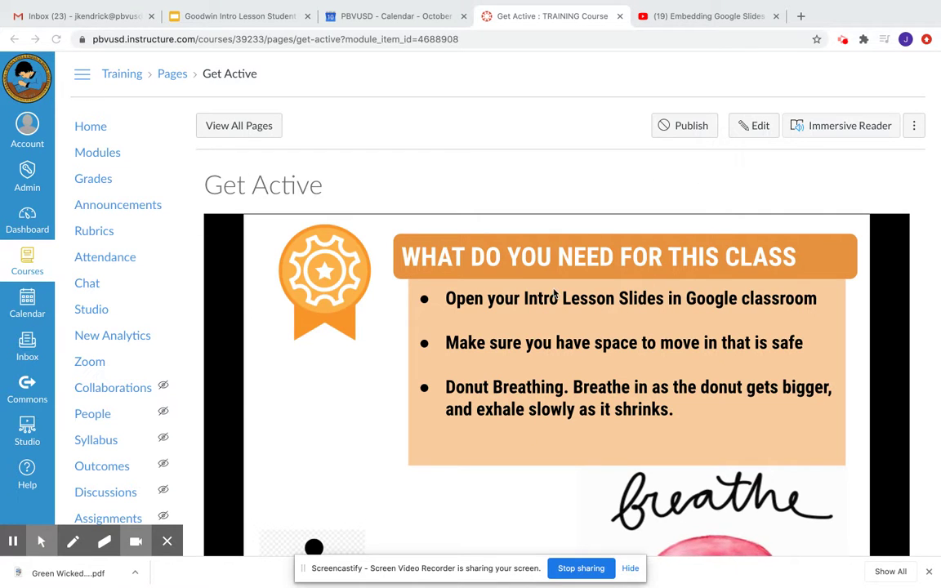
Open the ⋮ options menu on the Get Active page.
left_click(916, 129)
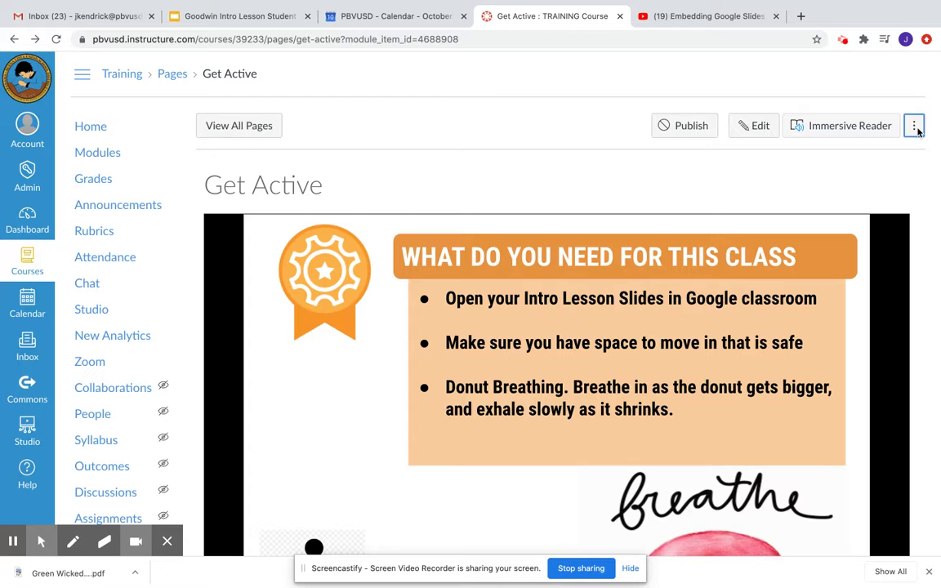
left_click(914, 129)
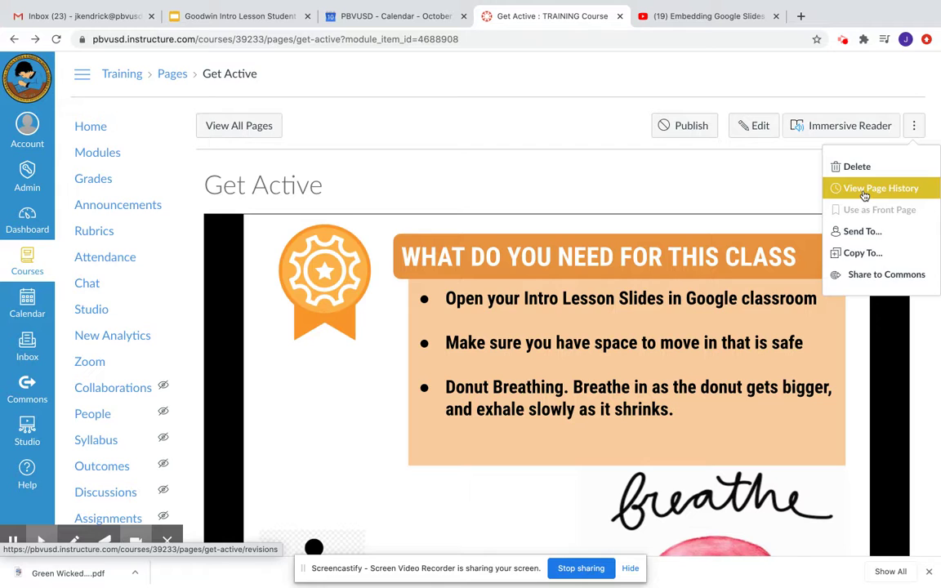
Share Get Active to Commons, limited to All of Panama Buena Vista Union School District instead of Public.
left_click(874, 275)
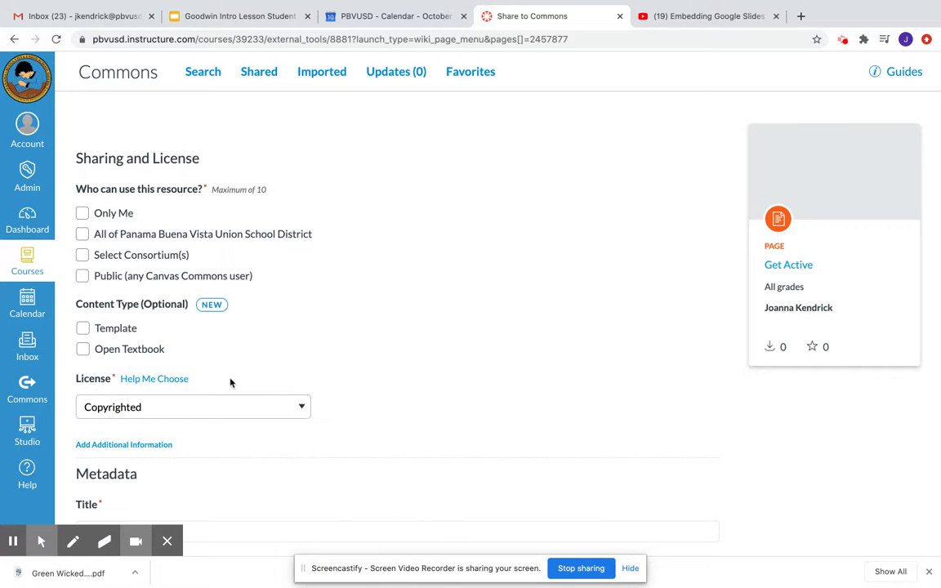
left_click(82, 276)
left_click(82, 235)
left_click(82, 276)
scroll(405, 430, "down", 3)
Add the tag 4thgradehart, without a leading #, to the Commons sharing form.
scroll(129, 342, "down", 2)
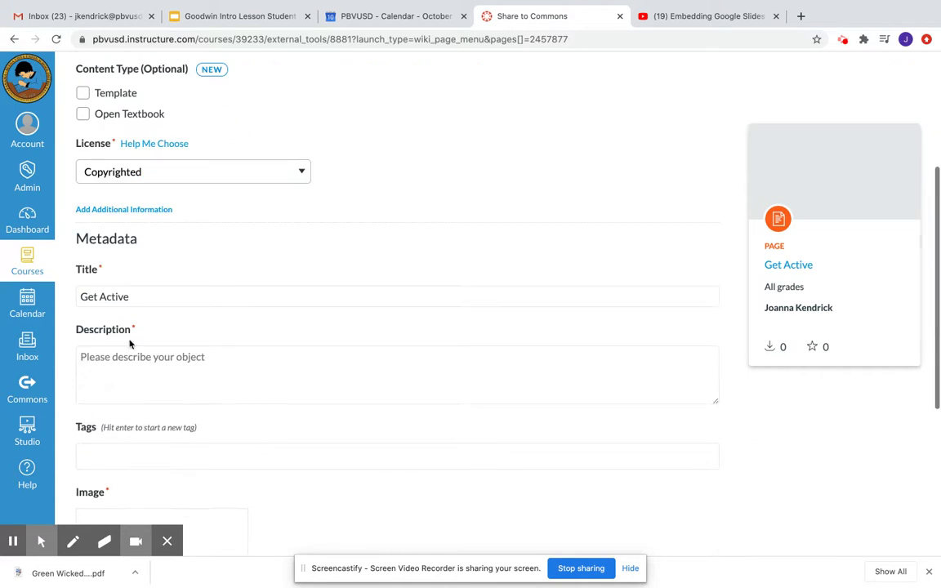
left_click(104, 357)
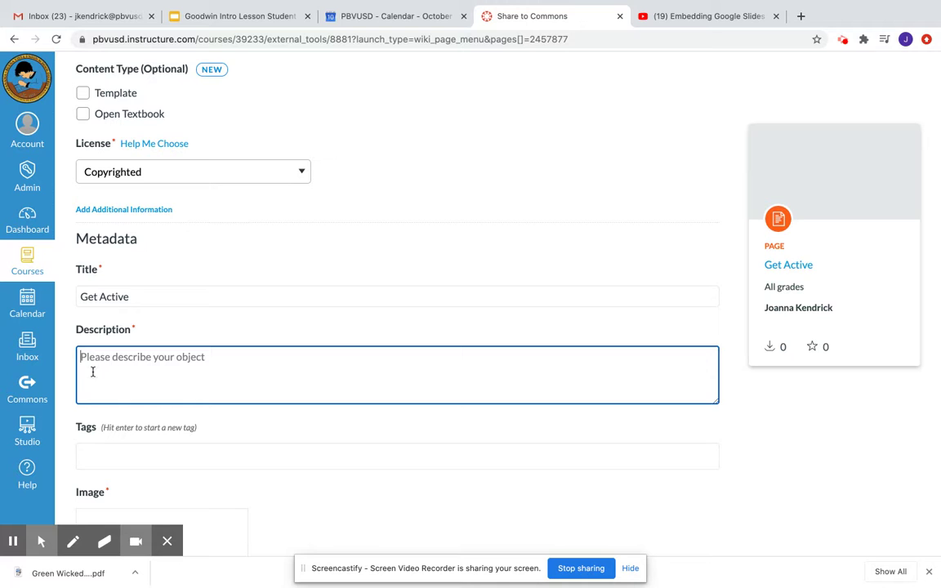
left_click(125, 461)
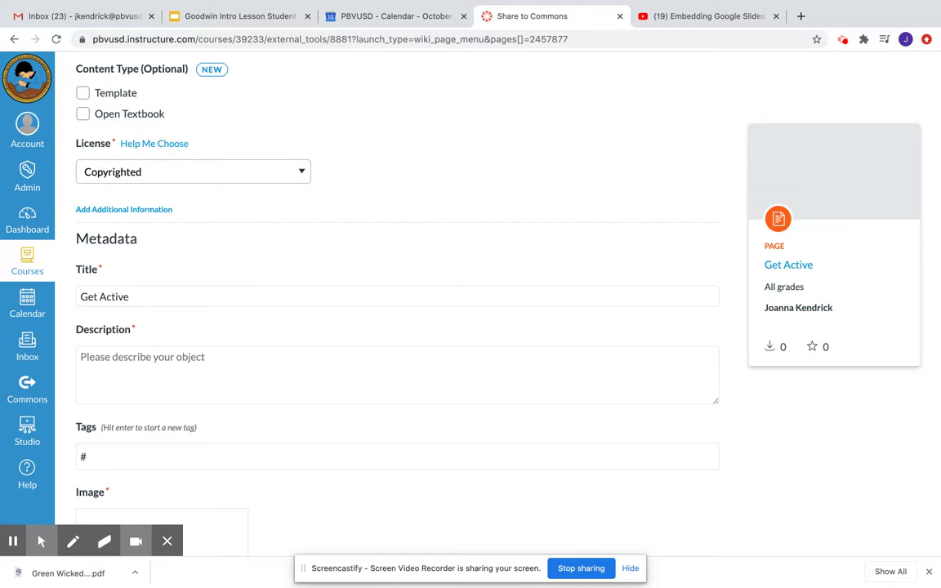
type("#4thgradeha")
left_click(85, 457)
key("BackSpace")
key("Return")
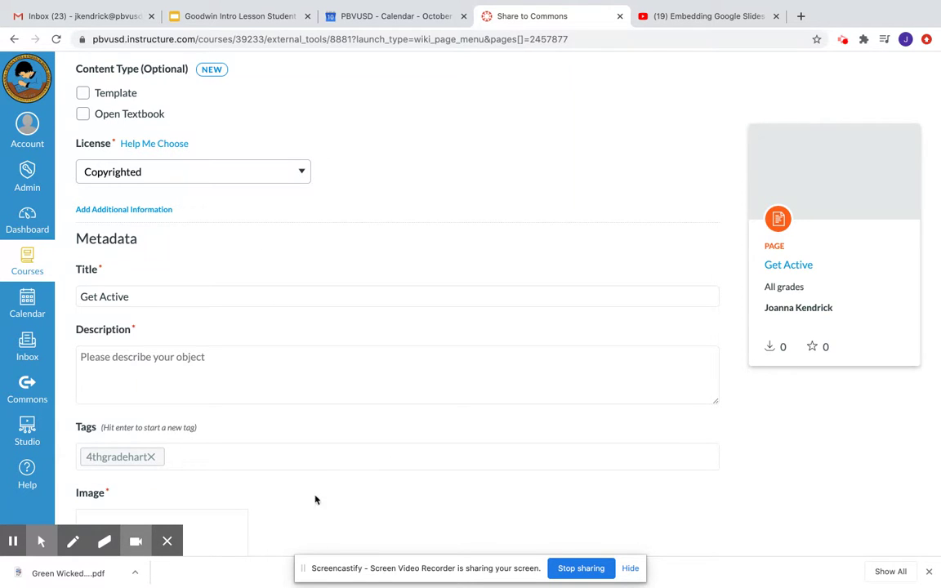
Leave the Commons form unsubmitted and return to the Get Active page.
scroll(777, 486, "up", 1)
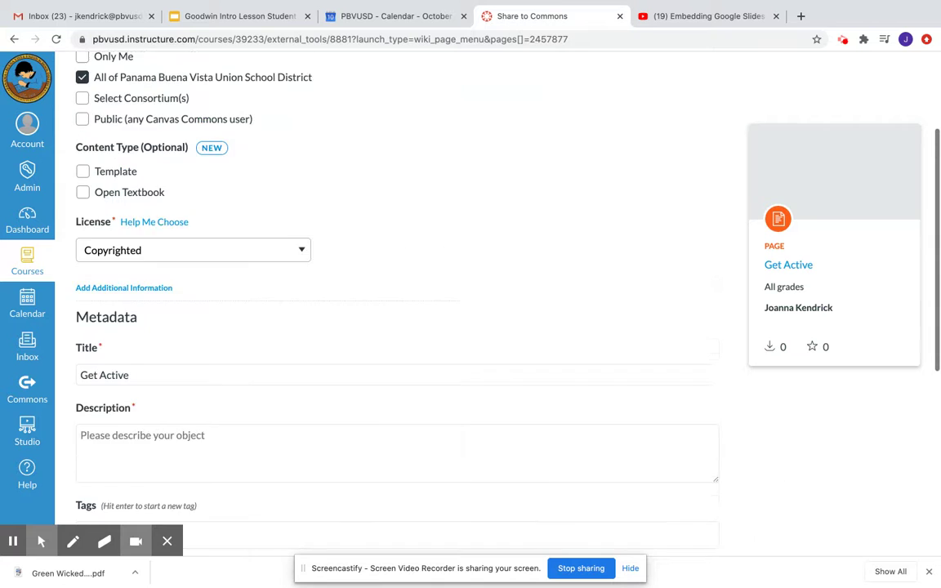
scroll(497, 310, "up", 2)
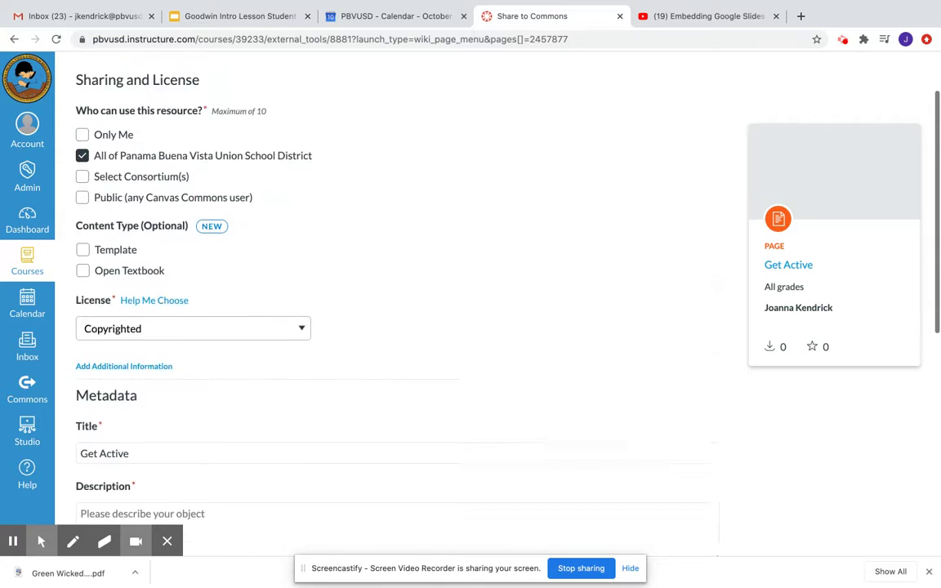
left_click(15, 39)
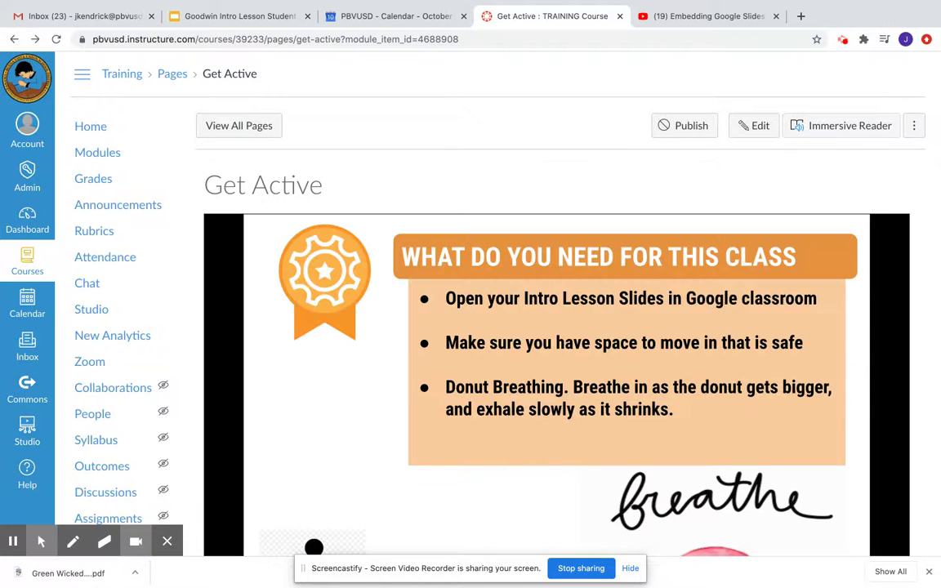
Open the Send To... dialog for the Get Active page.
left_click(915, 126)
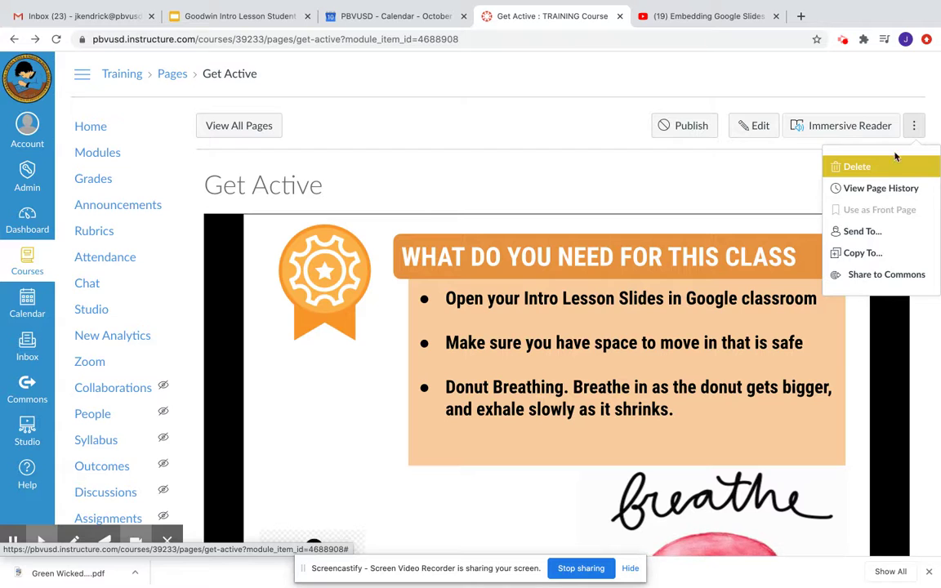
left_click(858, 231)
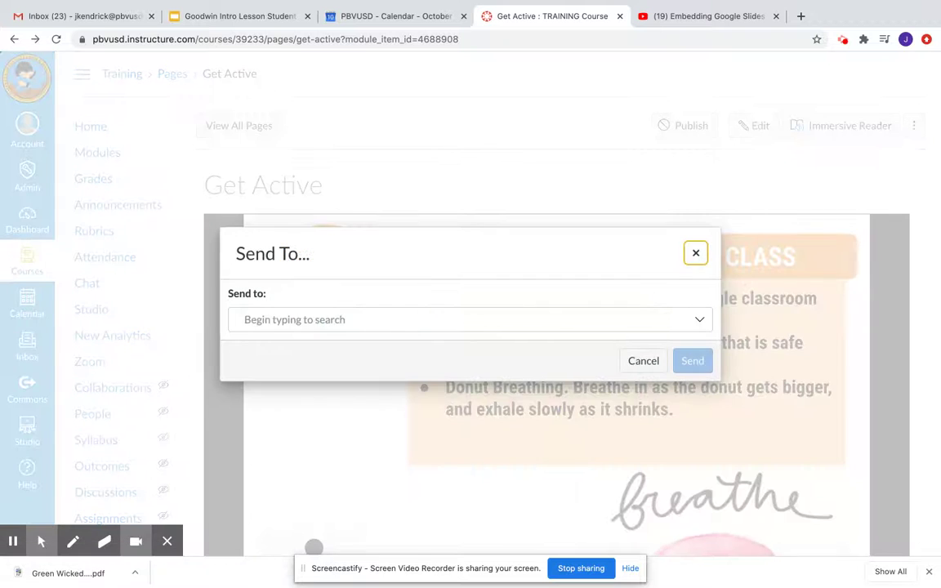
Search for a colleague by name and pick them as recipient, then cancel without sending.
left_click(455, 321)
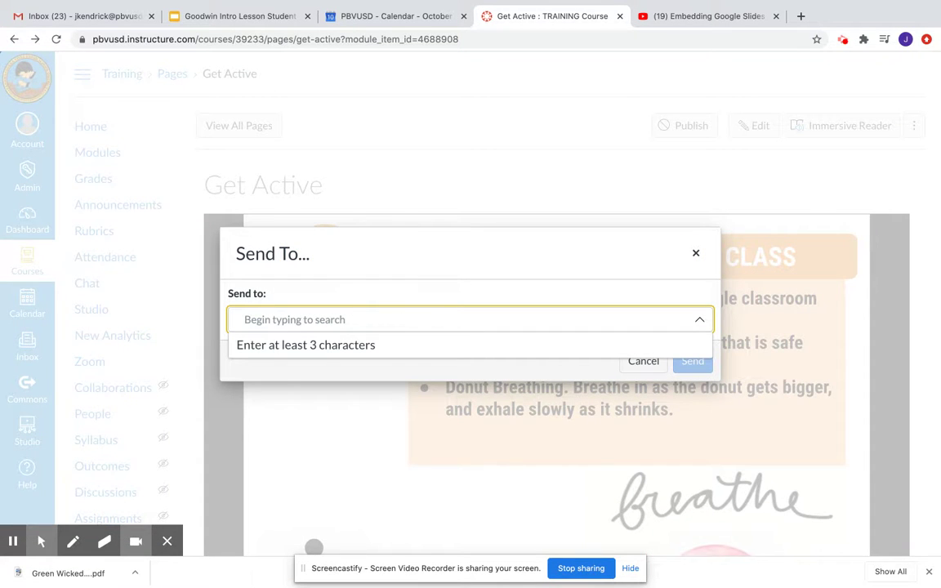
type("jessica")
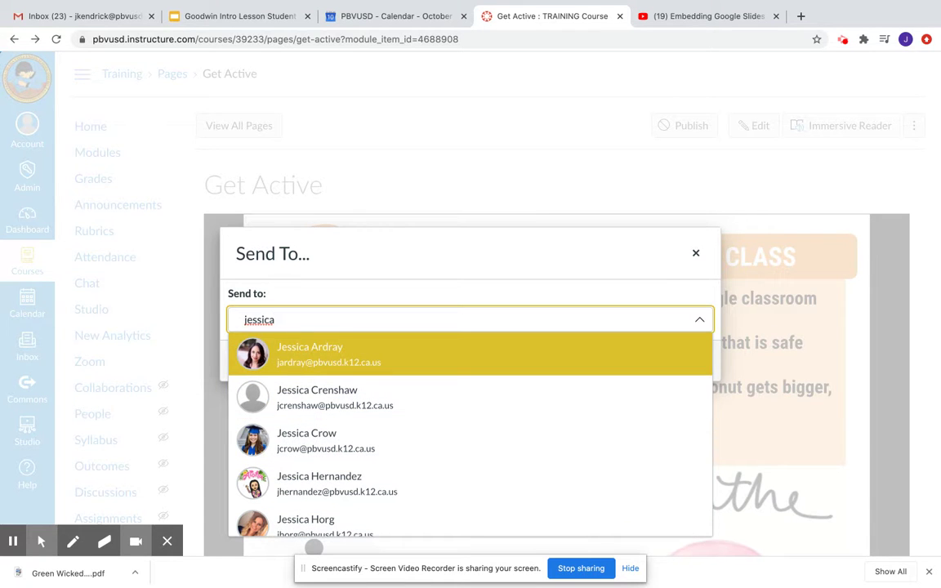
left_click(286, 360)
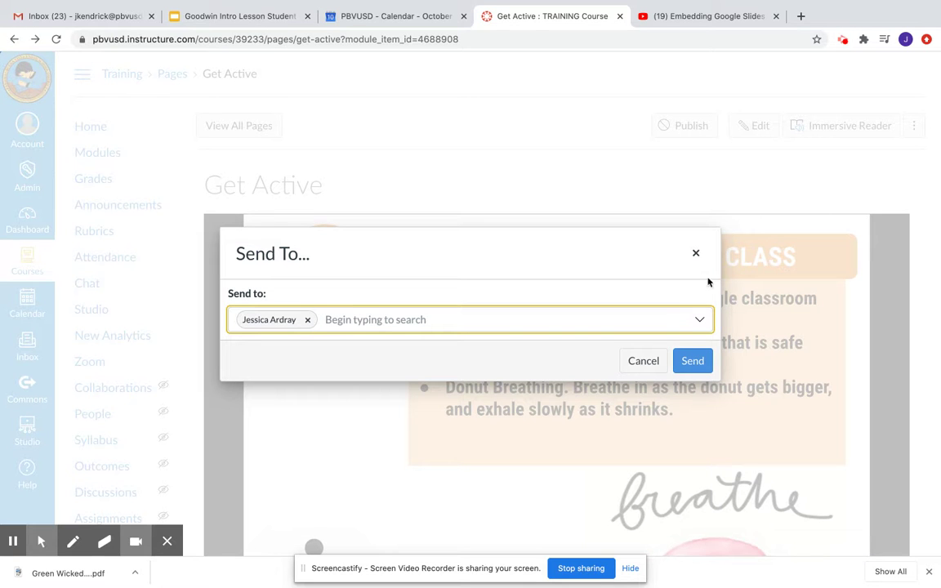
left_click(640, 361)
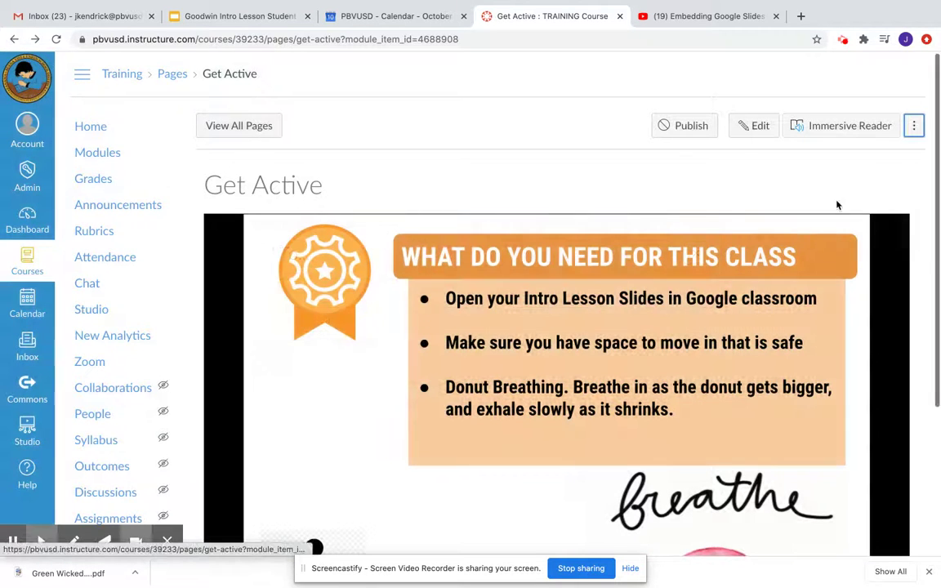
Open Copy To... for Get Active and filter destination courses by '4th'.
left_click(915, 123)
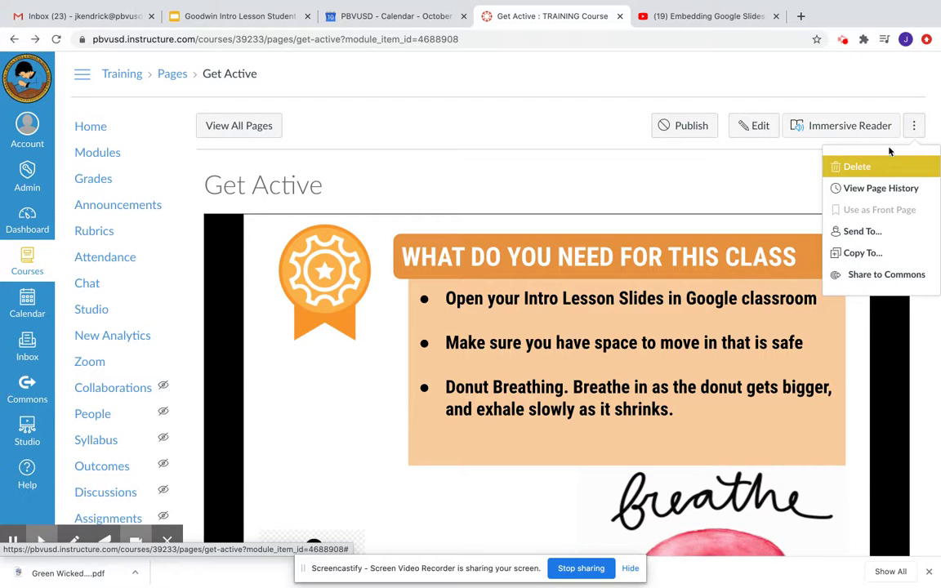
left_click(869, 256)
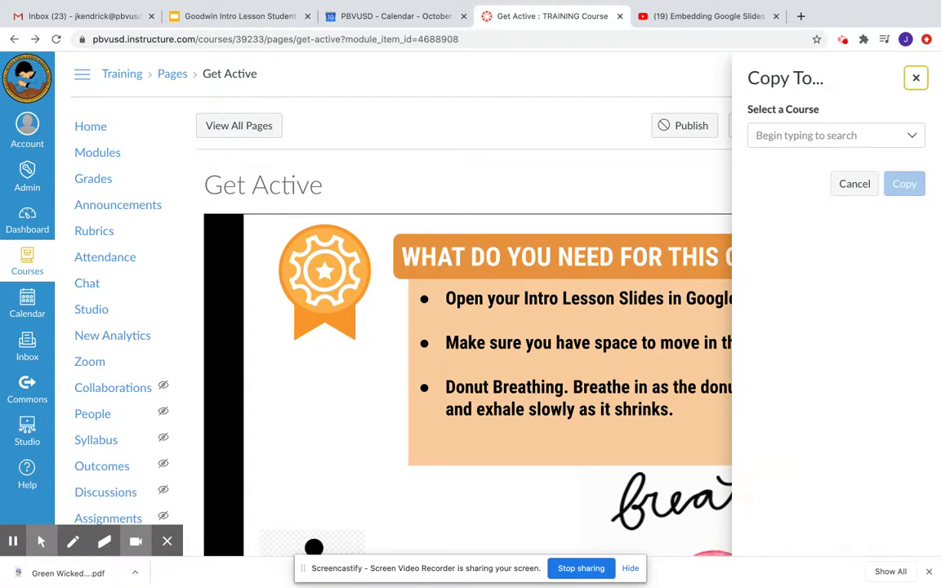
left_click(762, 135)
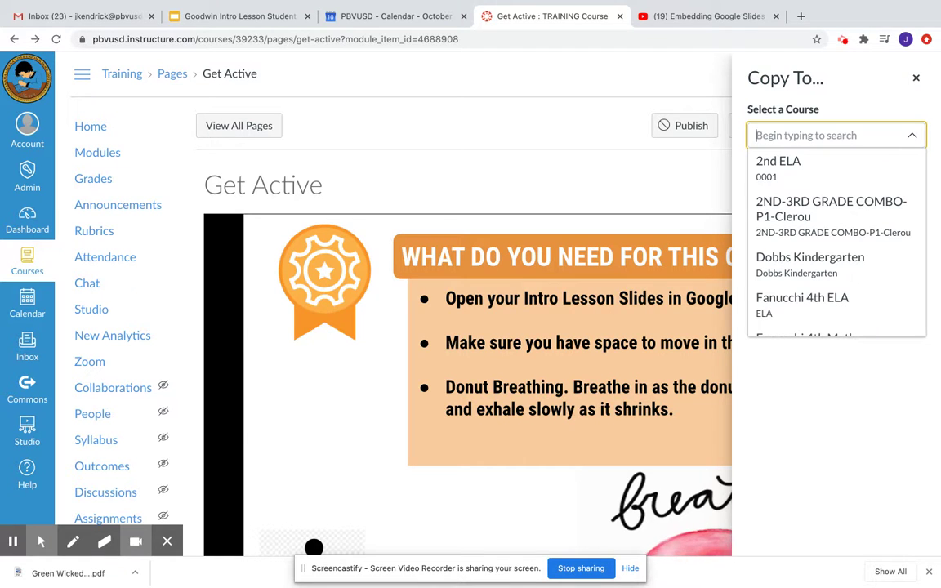
type("4th")
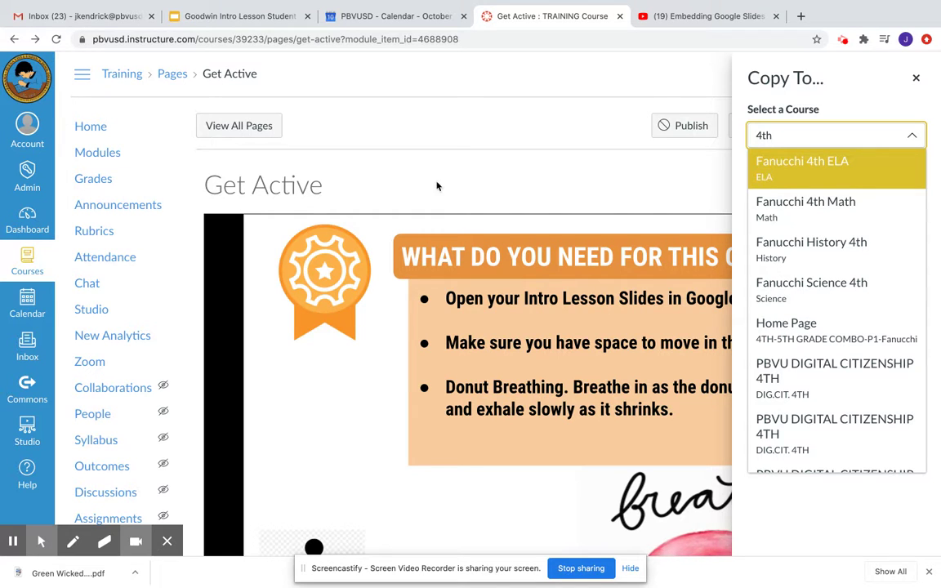
Target the 4th Math course's WEEK 5 module, At the Top, then cancel without copying.
left_click(782, 217)
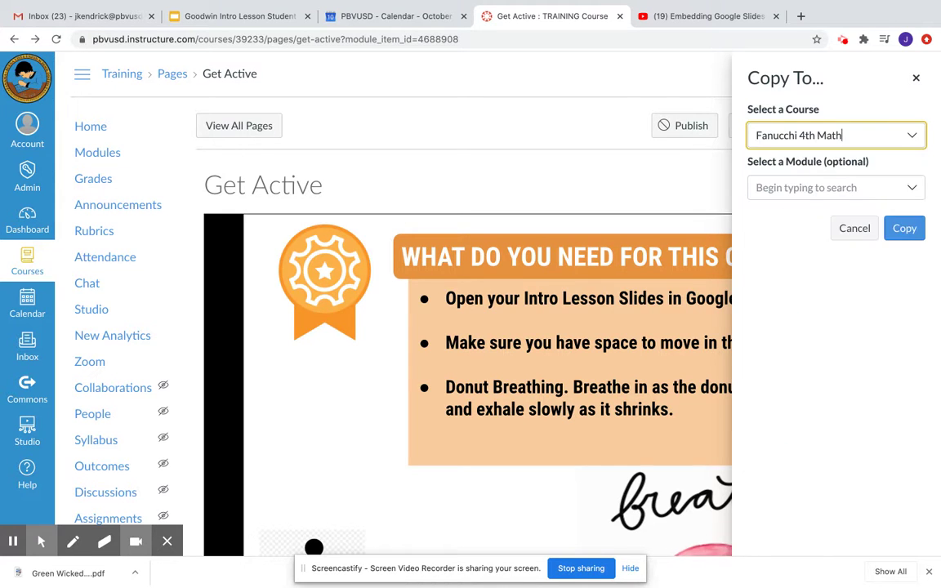
left_click(807, 188)
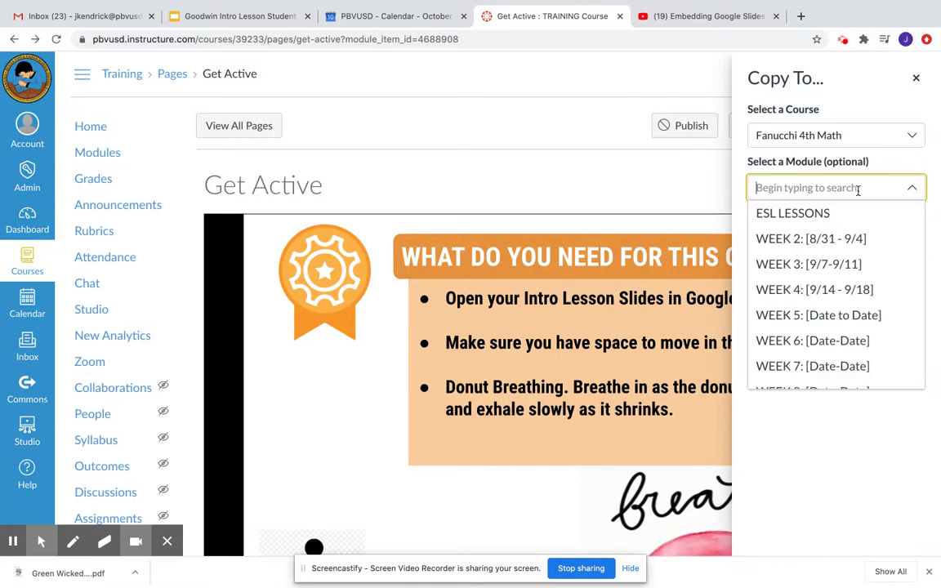
left_click(774, 315)
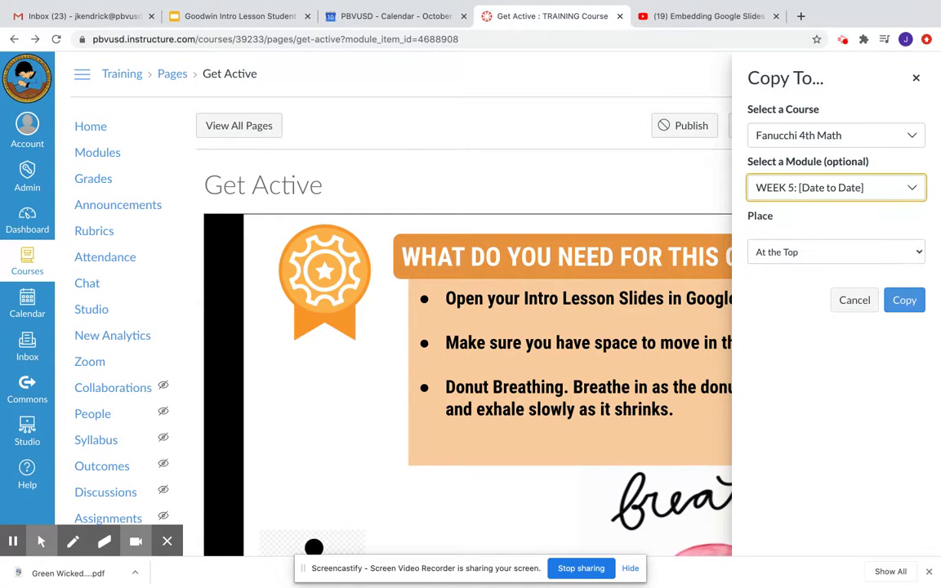
left_click(779, 255)
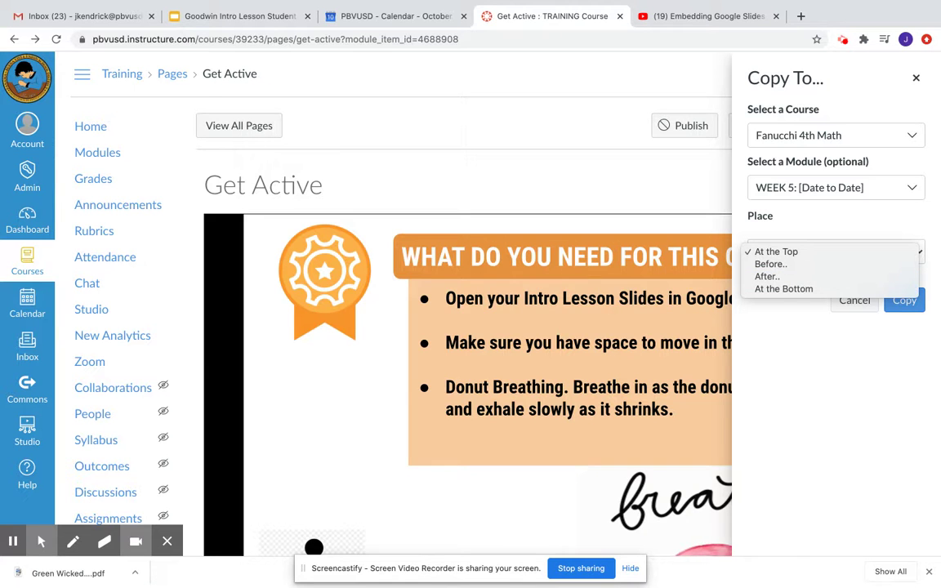
key("Escape")
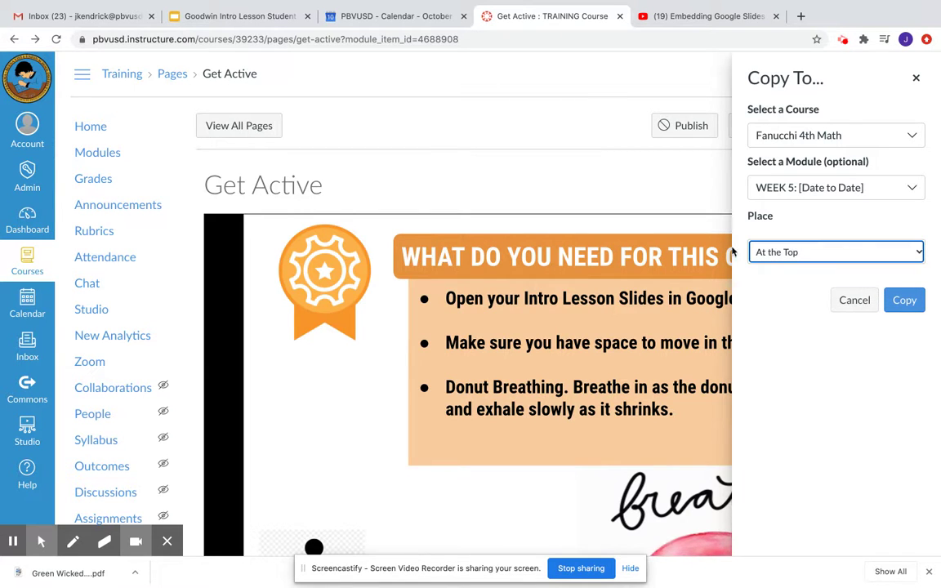
left_click(853, 300)
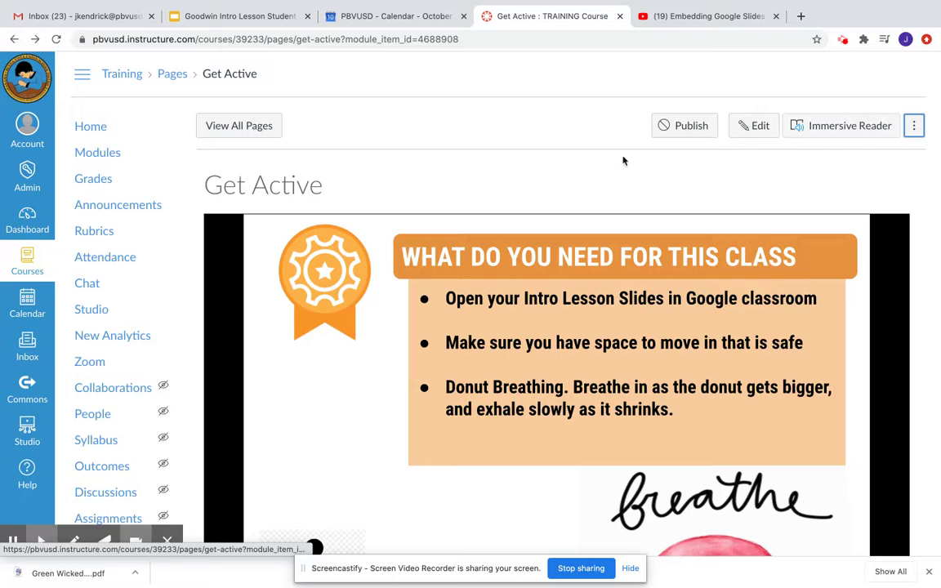